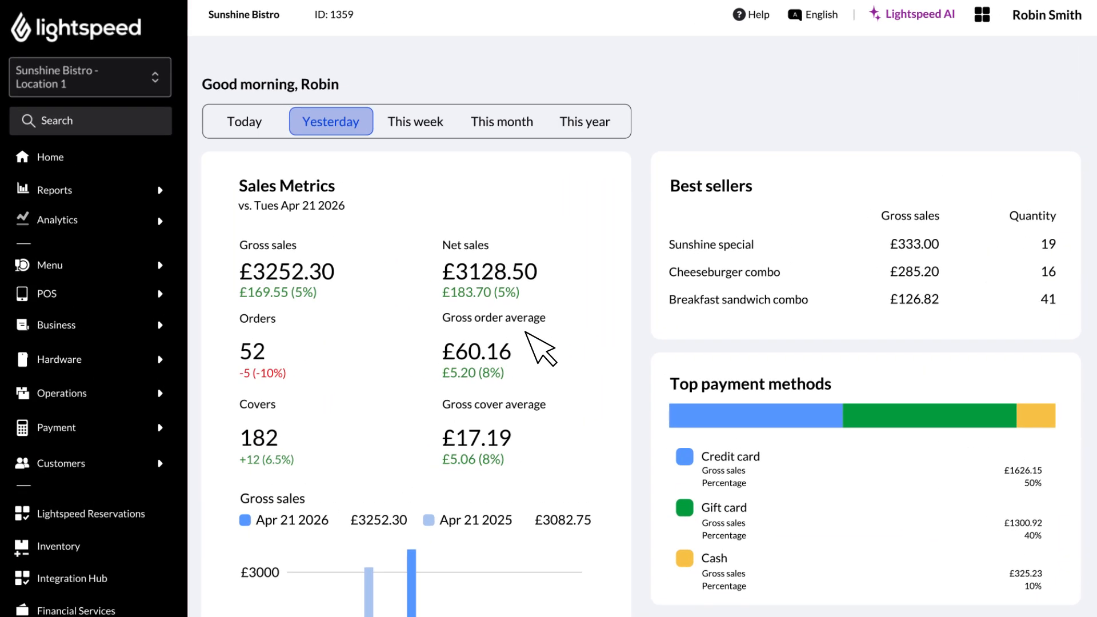
Add and save a new tax with code "Alcohol tax", description "Alcoholic drinks tax" and a rate of 5%.
click(161, 428)
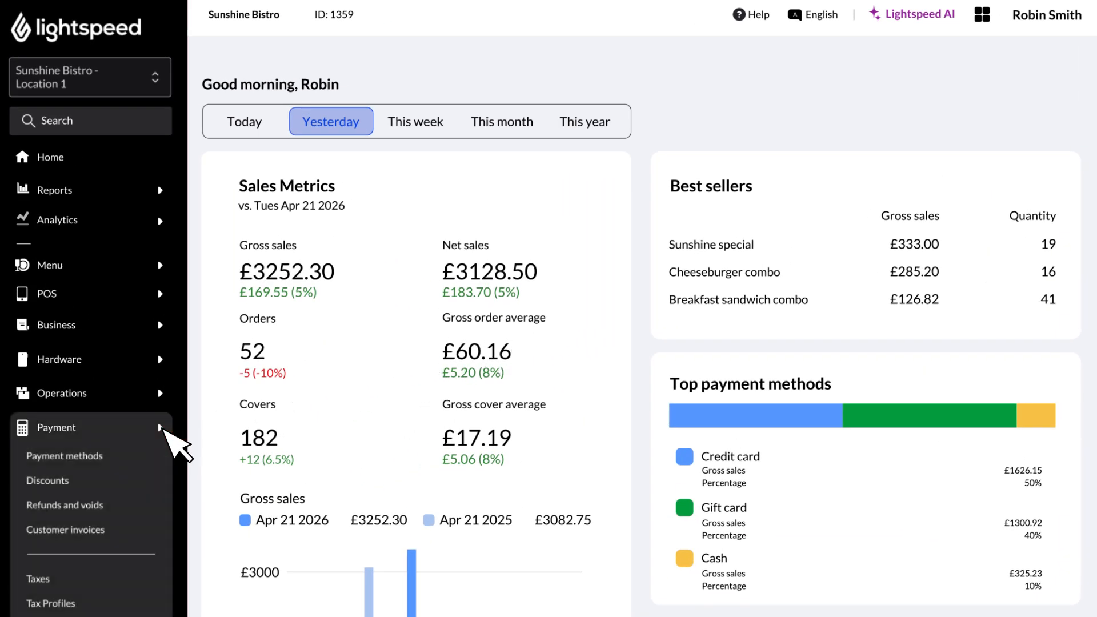
click(108, 577)
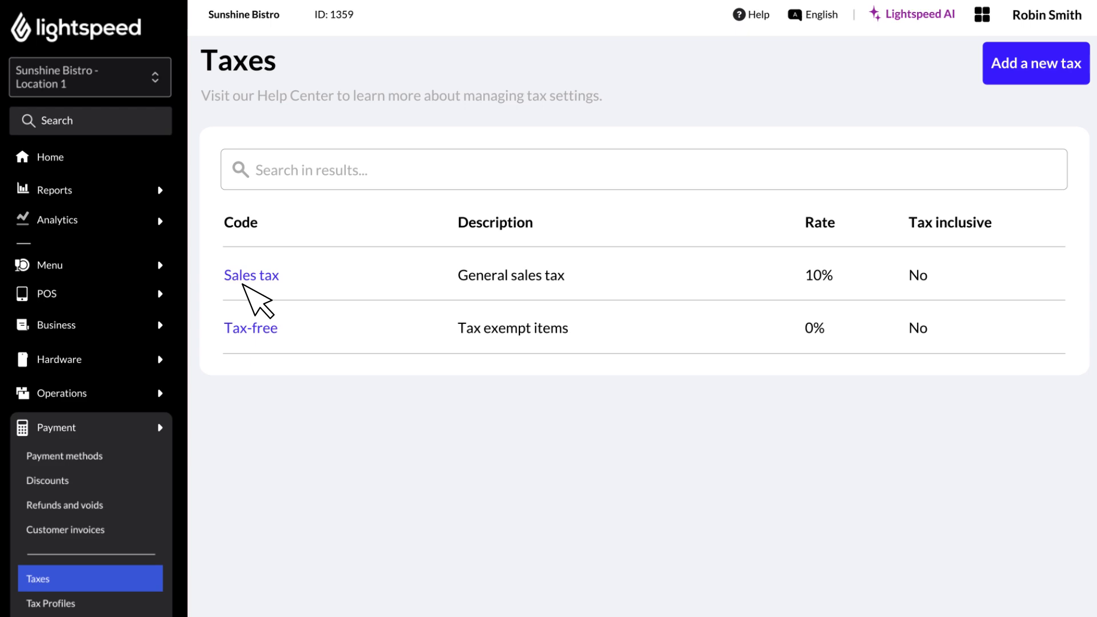
click(1041, 65)
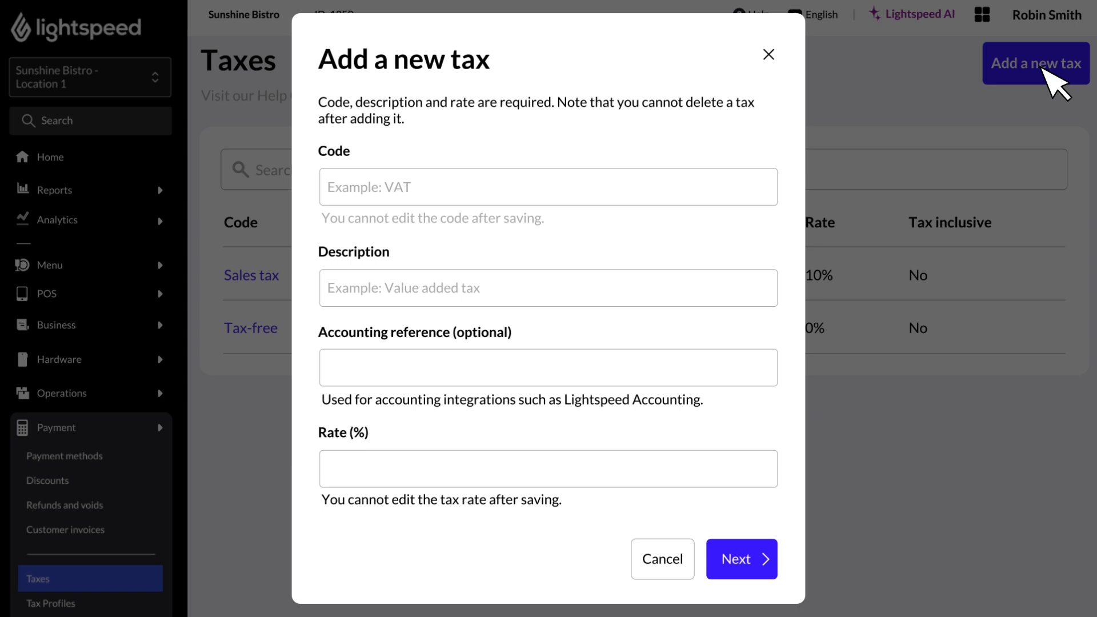
click(508, 184)
text(Alcohol tax)
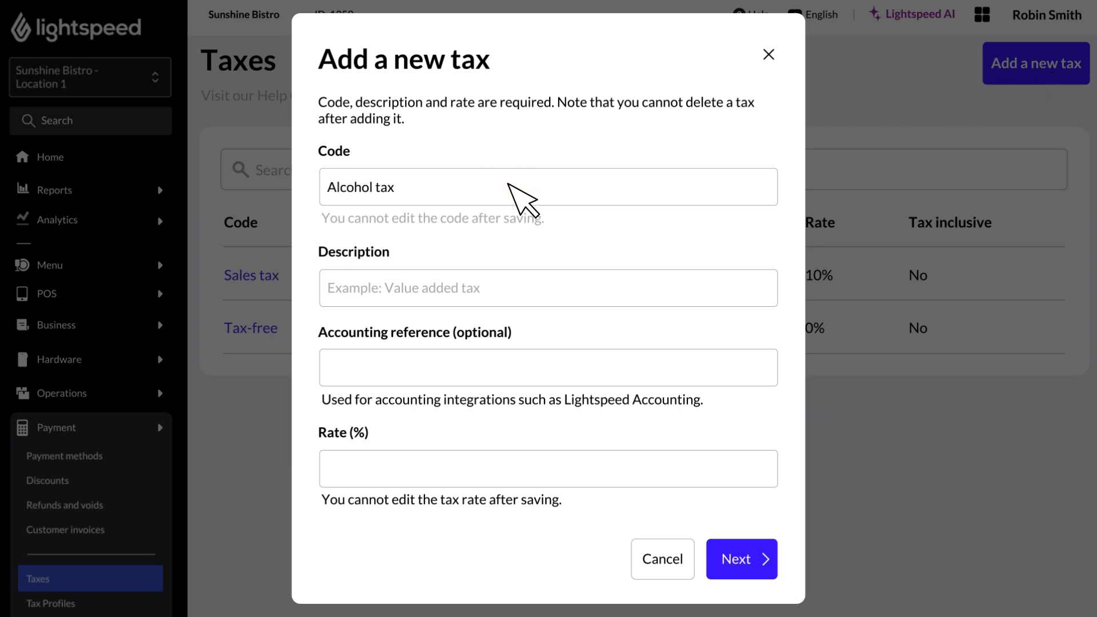
click(508, 291)
text(Alcoholic drinks tax)
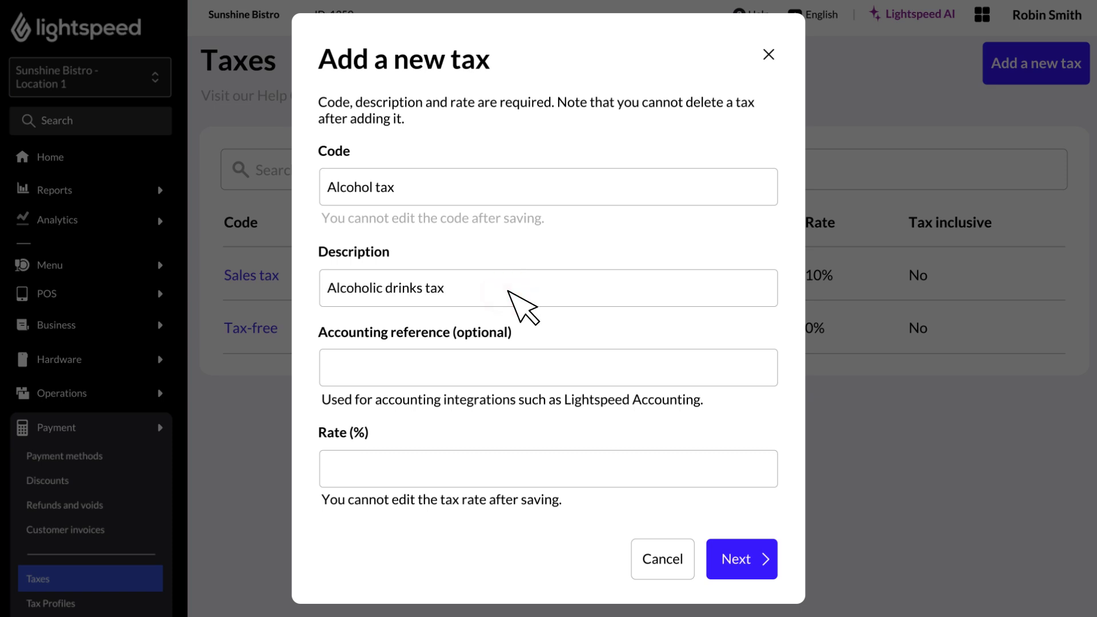
click(508, 478)
text(5%)
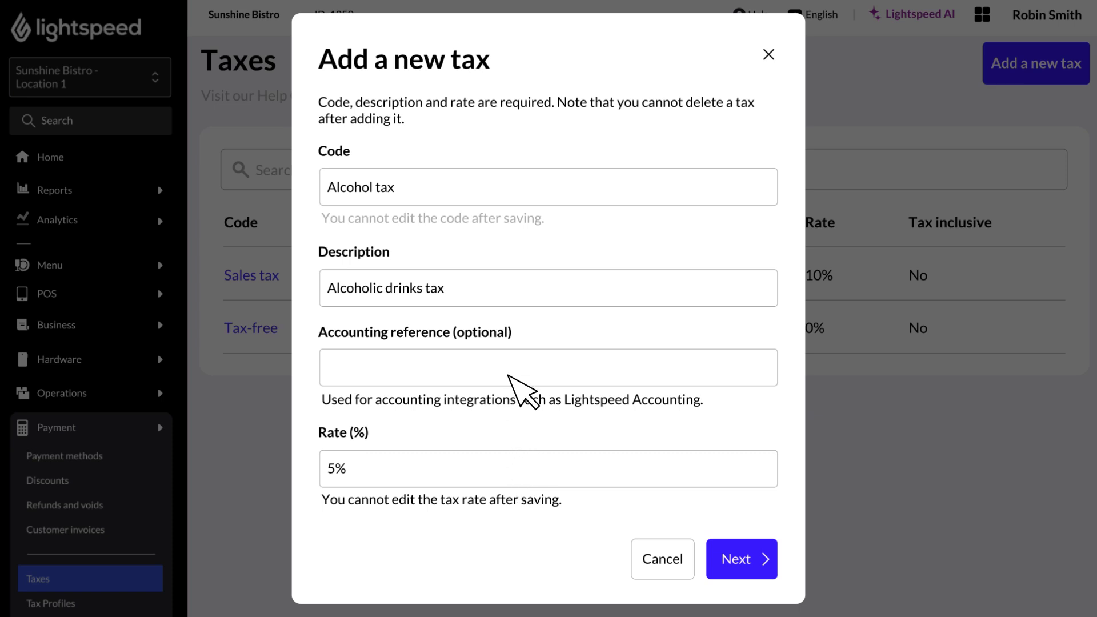
click(742, 560)
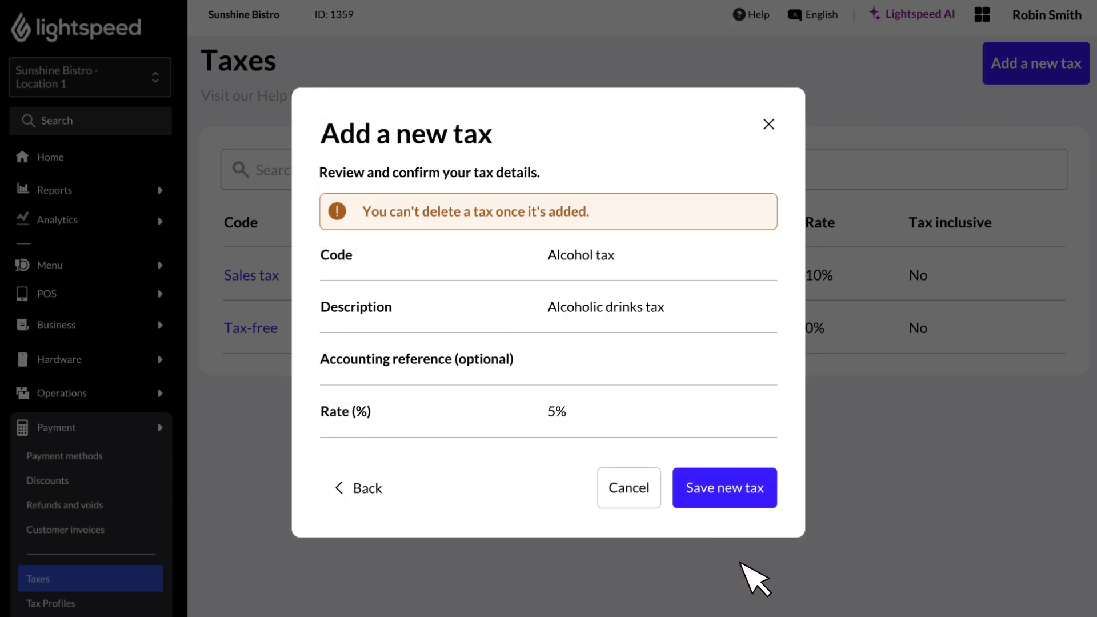
click(736, 506)
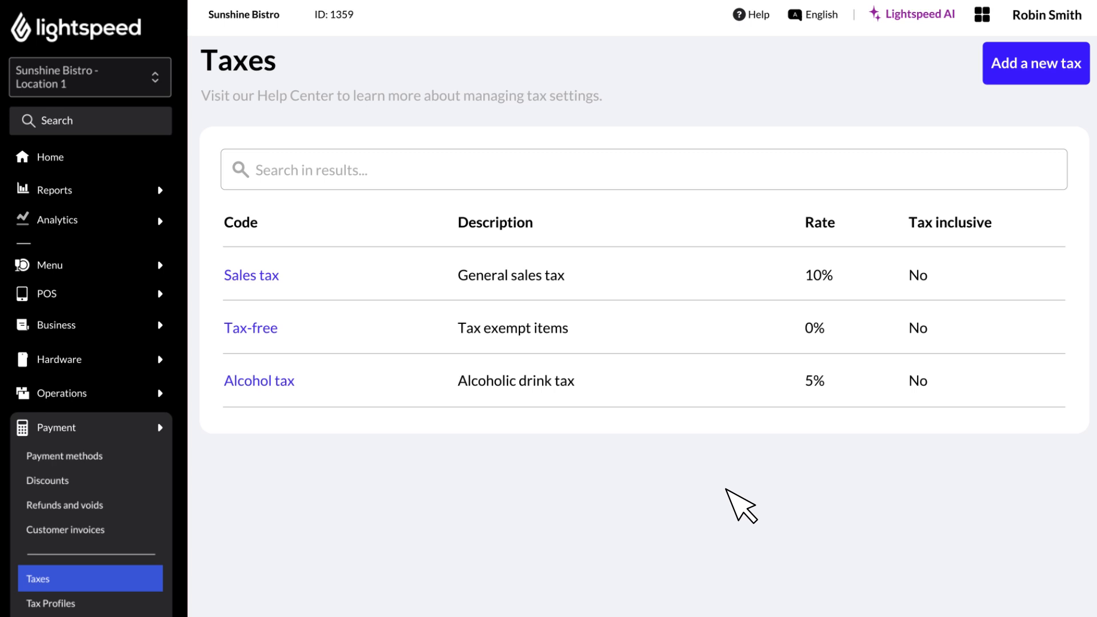
Create a new tax profile named "Alcoholic drinks" with the description "Sales tax + Alcohol tax".
scroll(289, 558, down, 1)
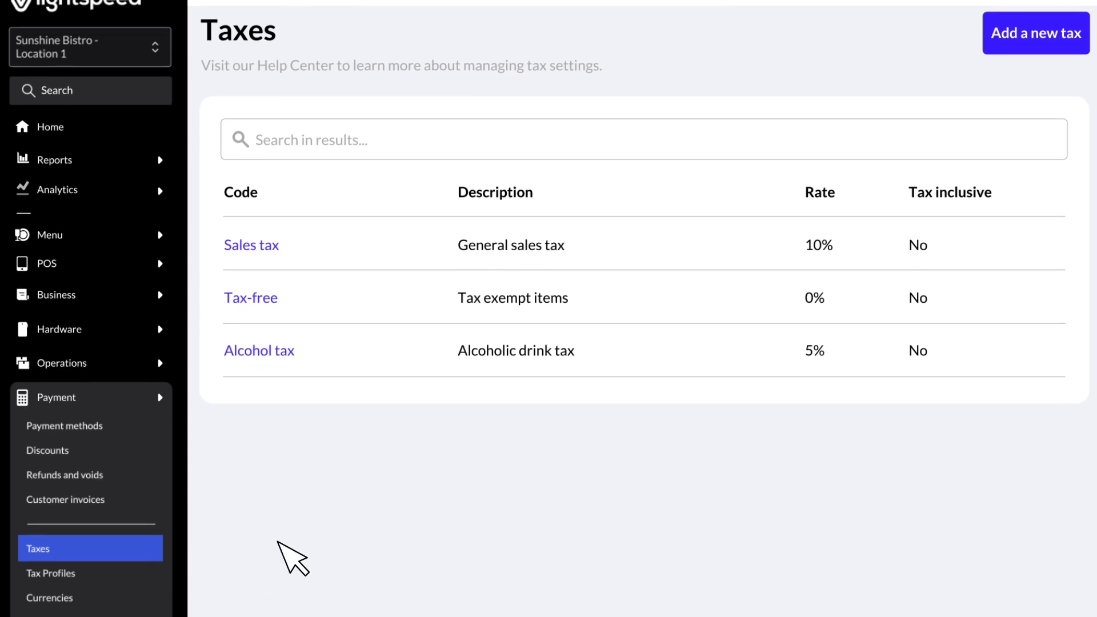
click(32, 561)
scroll(286, 492, up, 1)
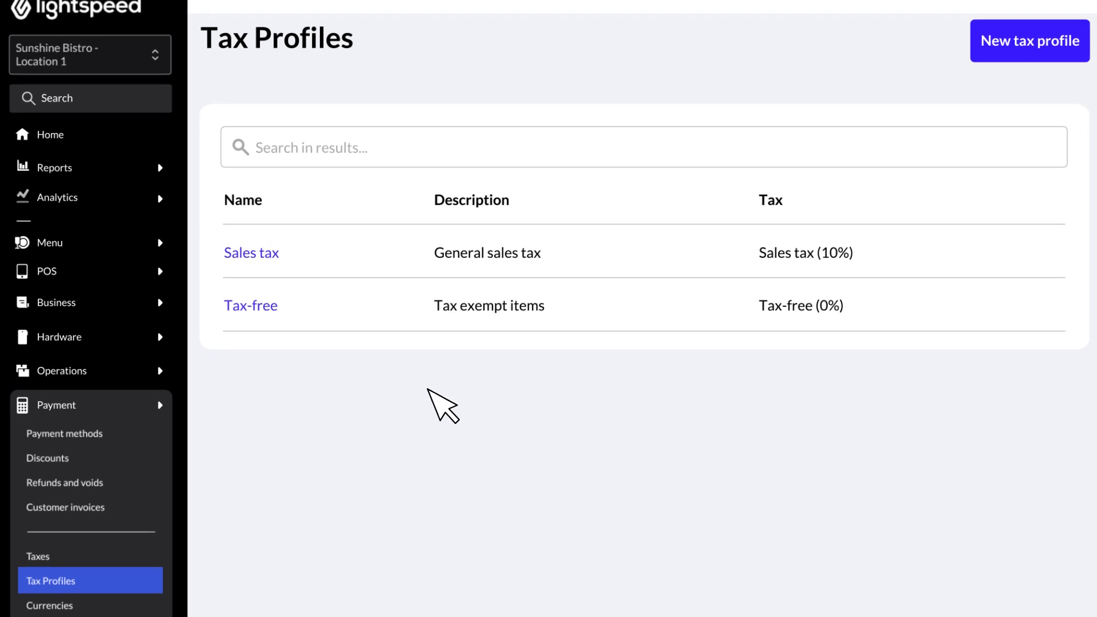
click(1033, 70)
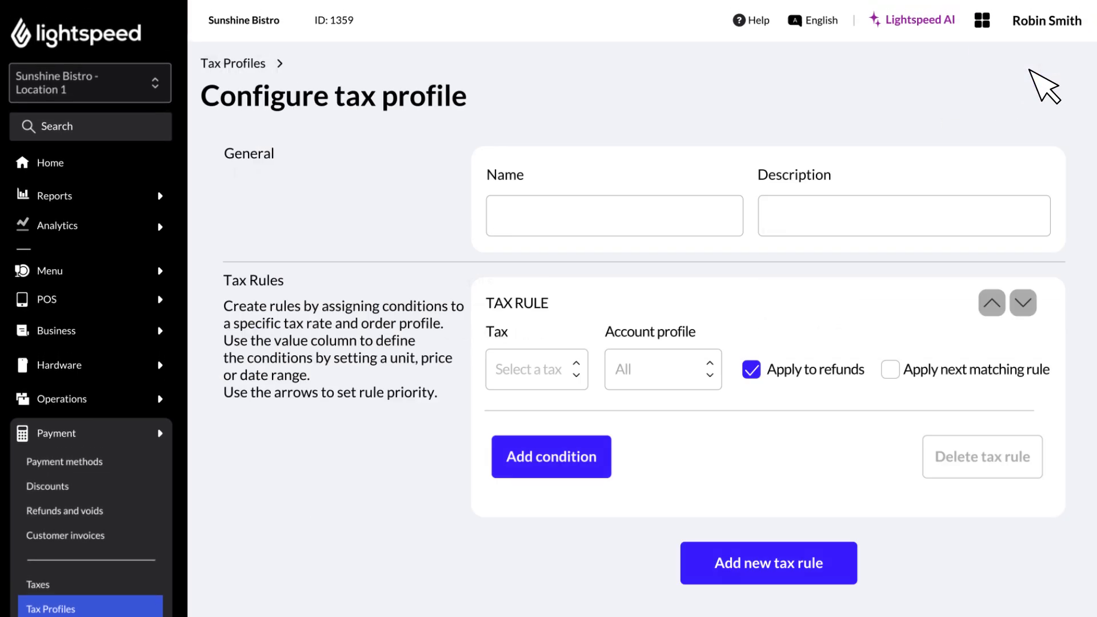
click(561, 216)
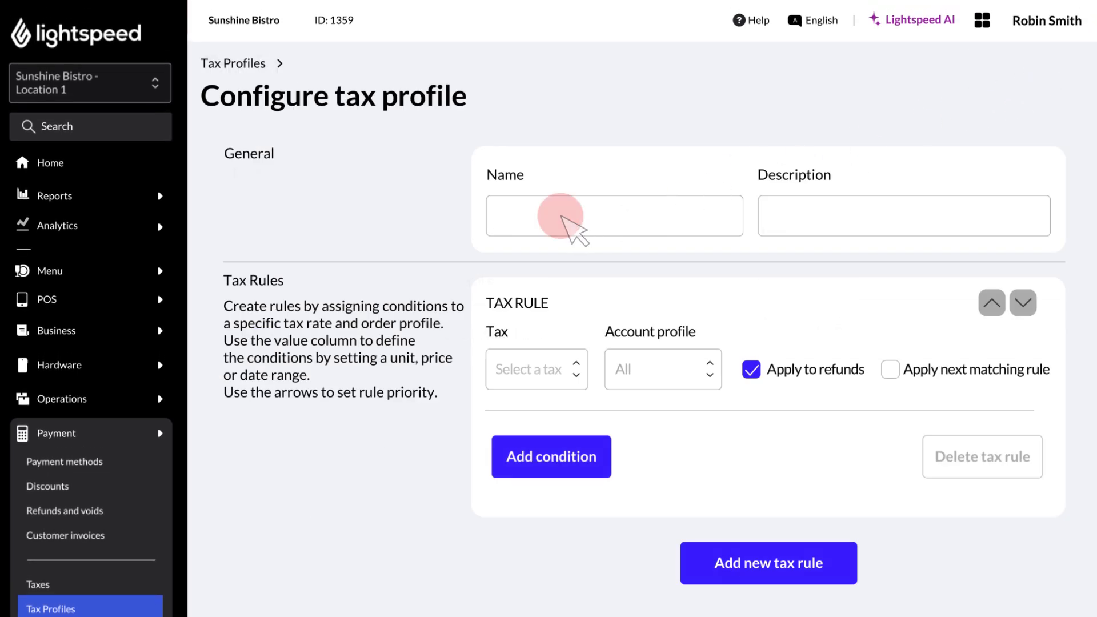
text(Alcoholic drinks)
key(Tab)
text(Sales tax + Alcohol tax)
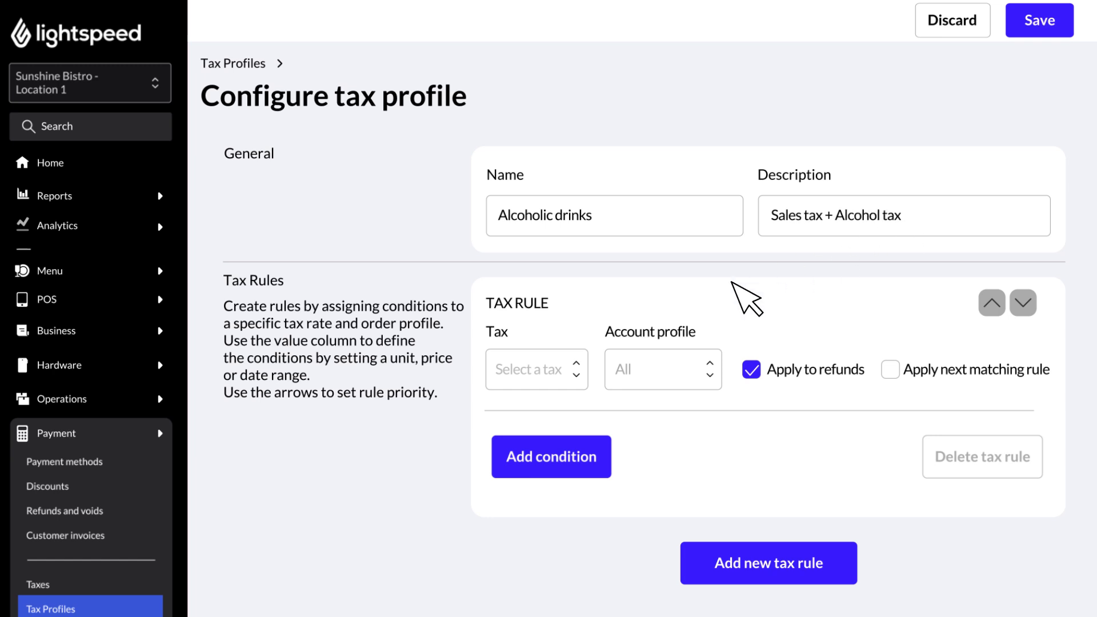
Set the profile's first tax rule to Sales tax for the Dine-in account profile, without adding a condition.
click(536, 367)
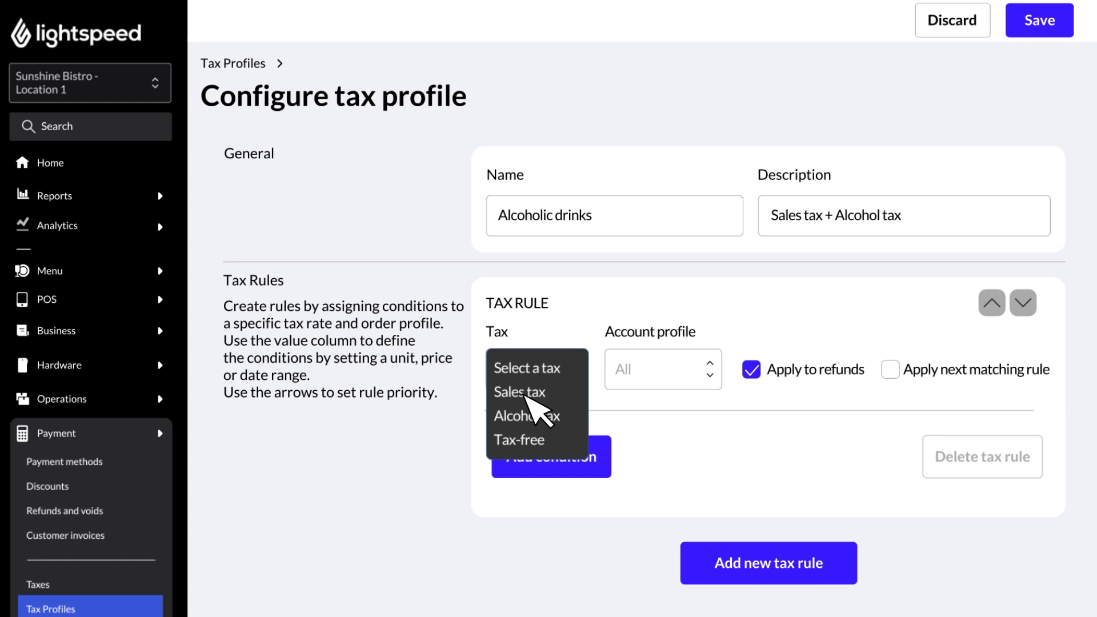
click(524, 392)
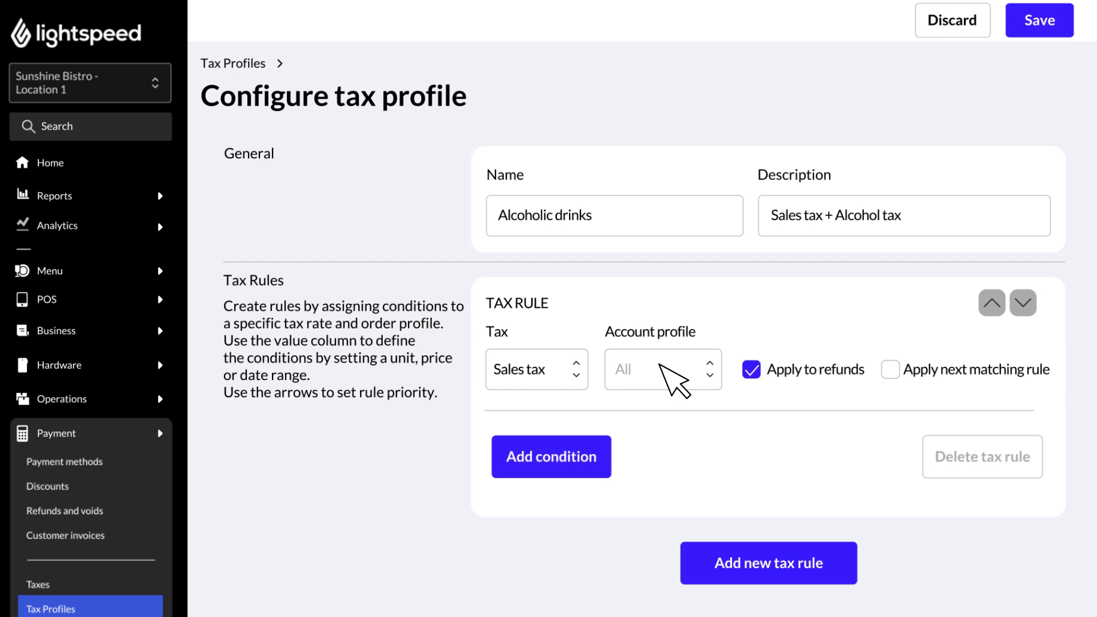
click(672, 379)
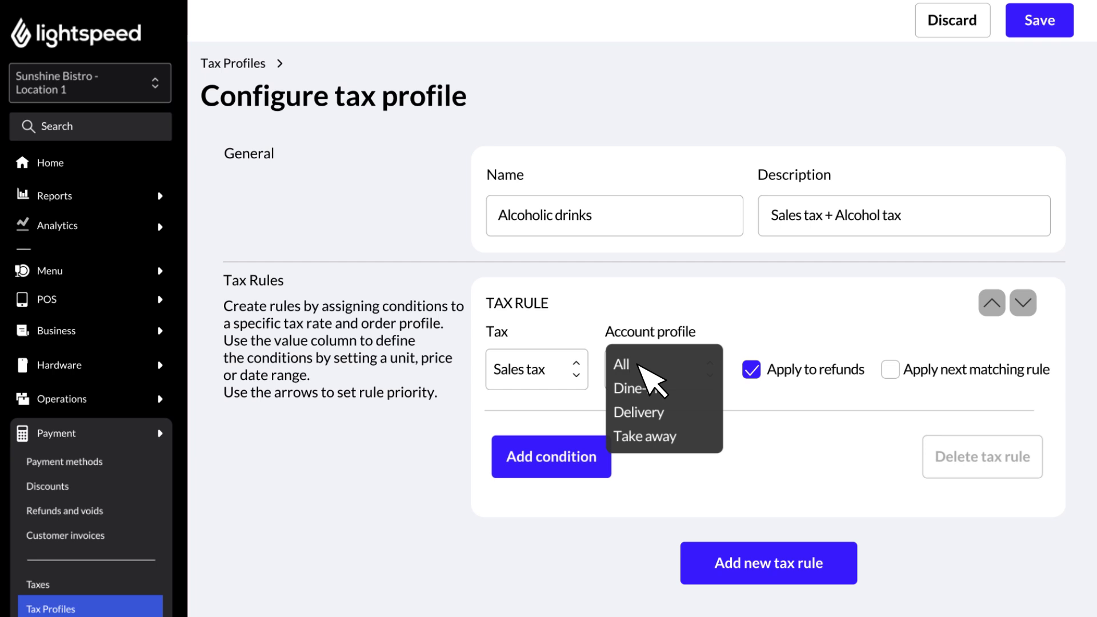
click(663, 390)
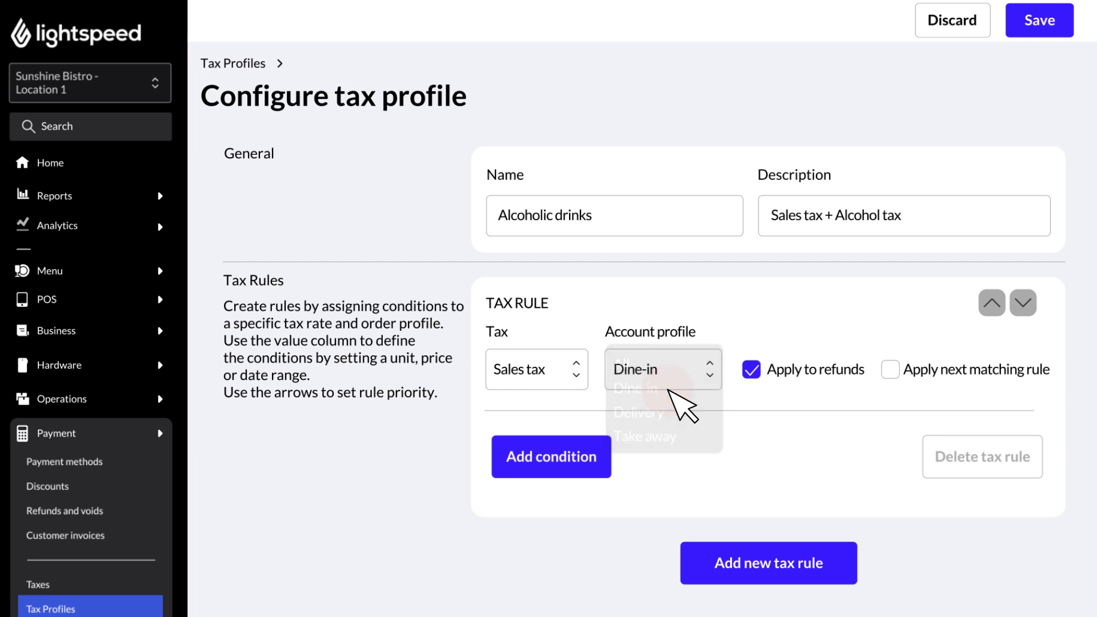
scroll(629, 409, down, 2)
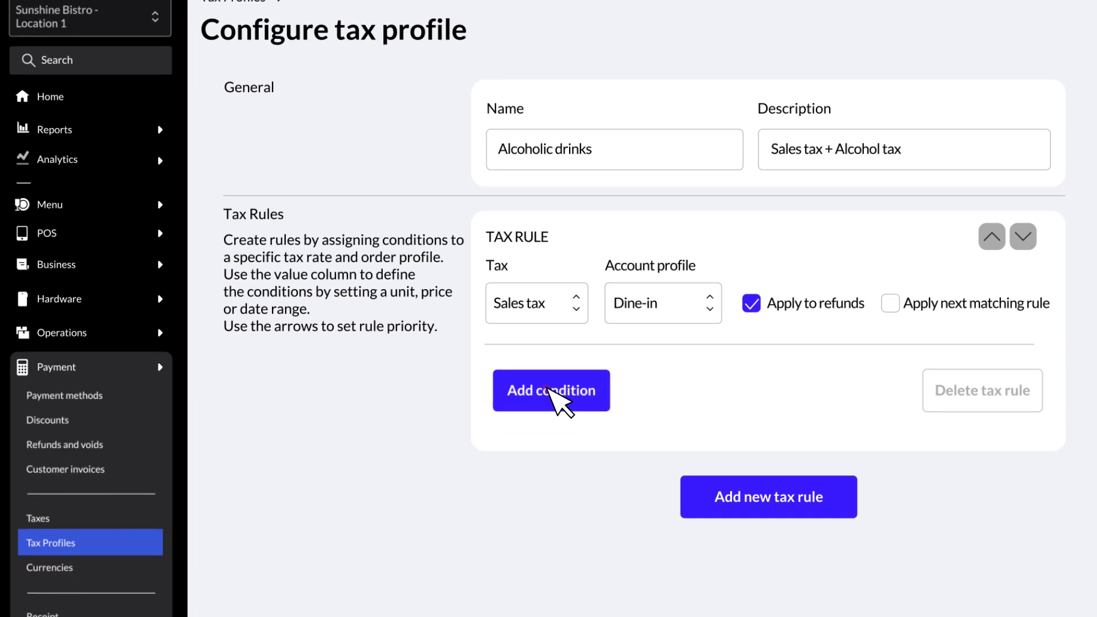
click(550, 390)
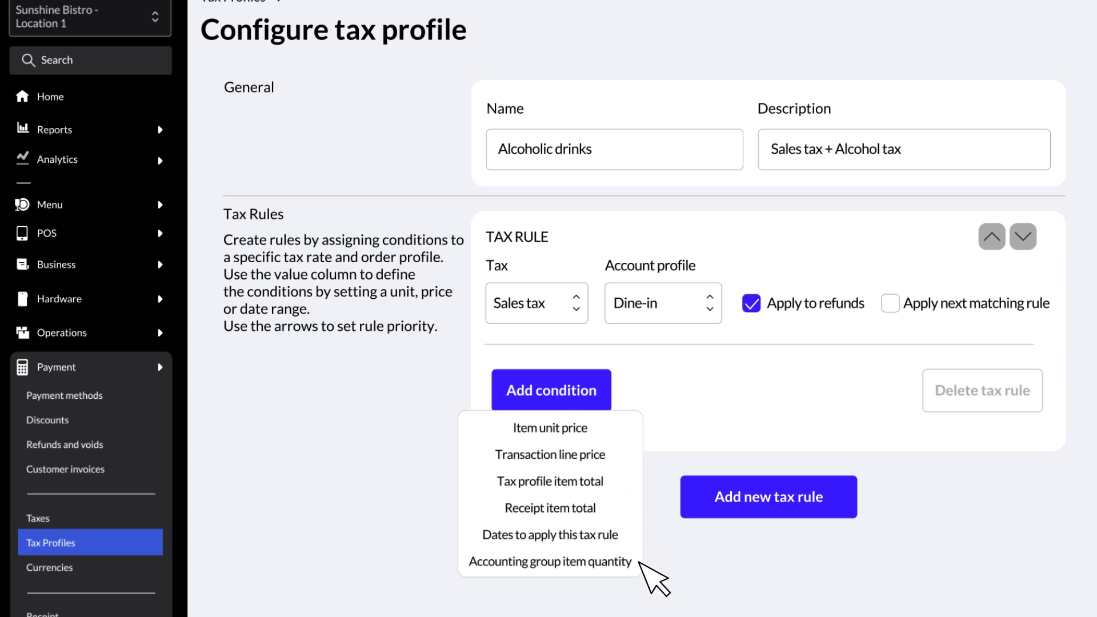
click(685, 579)
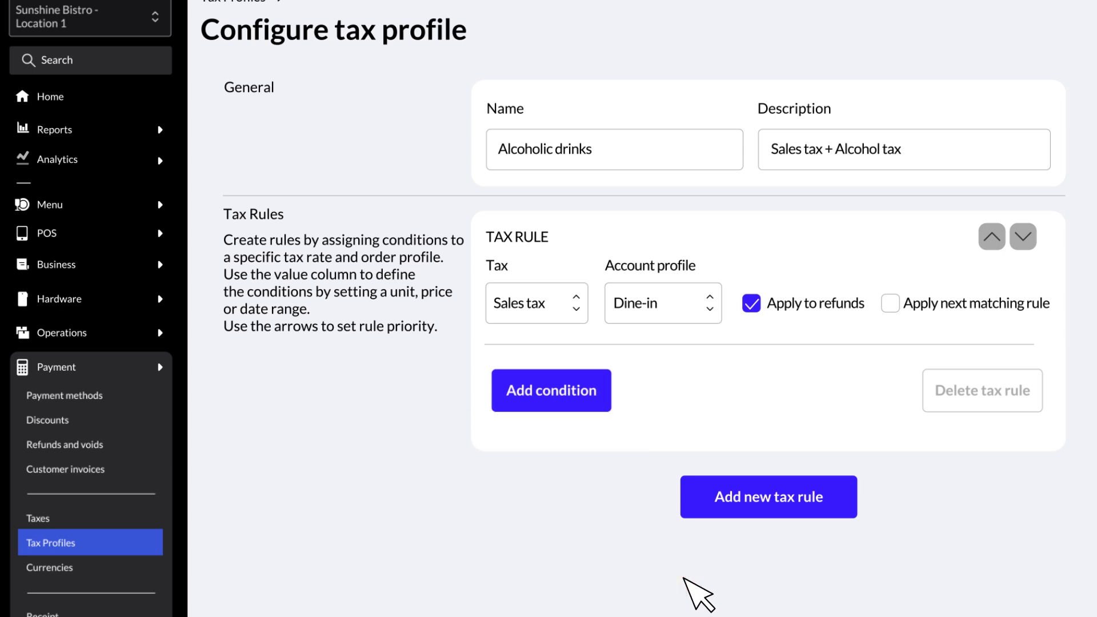
Add a second tax rule that applies Alcohol tax to the Dine-in account profile.
click(783, 502)
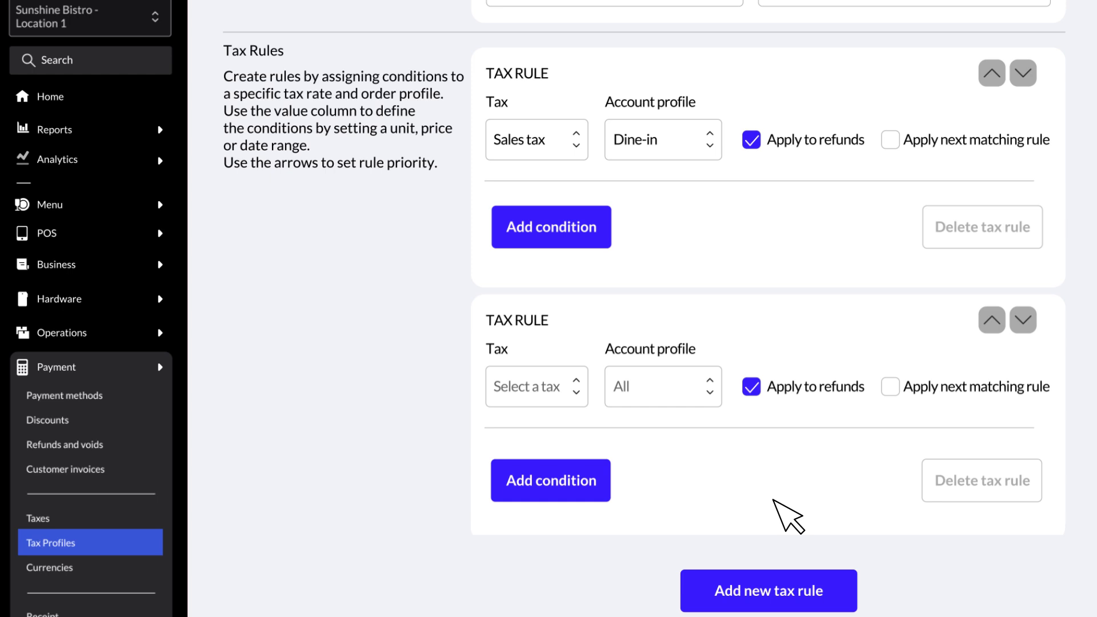
click(561, 387)
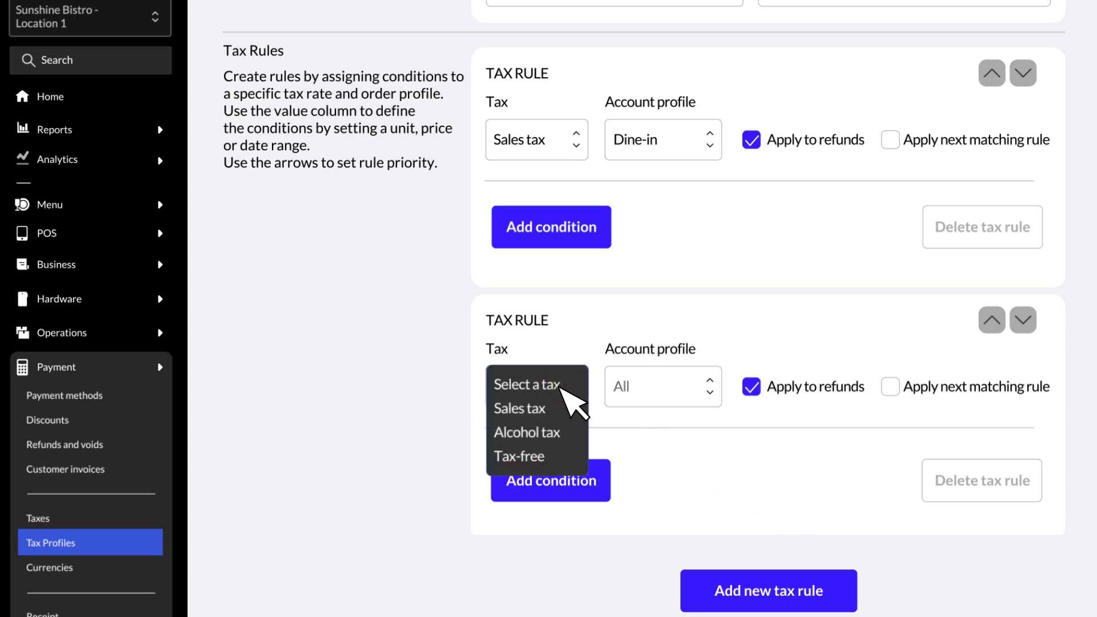
click(580, 437)
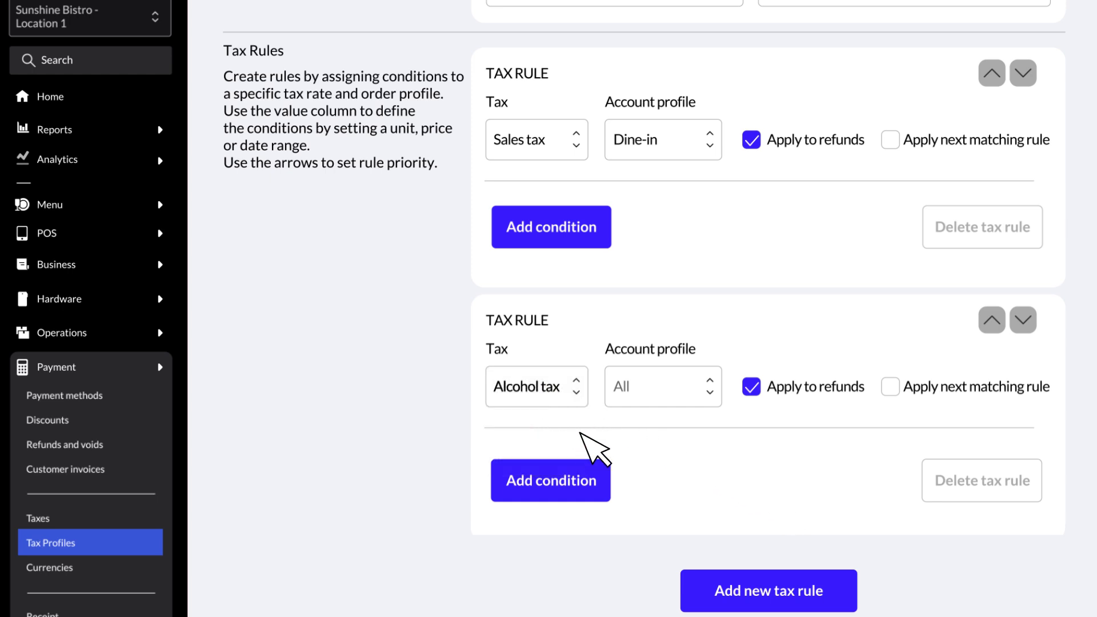
click(706, 390)
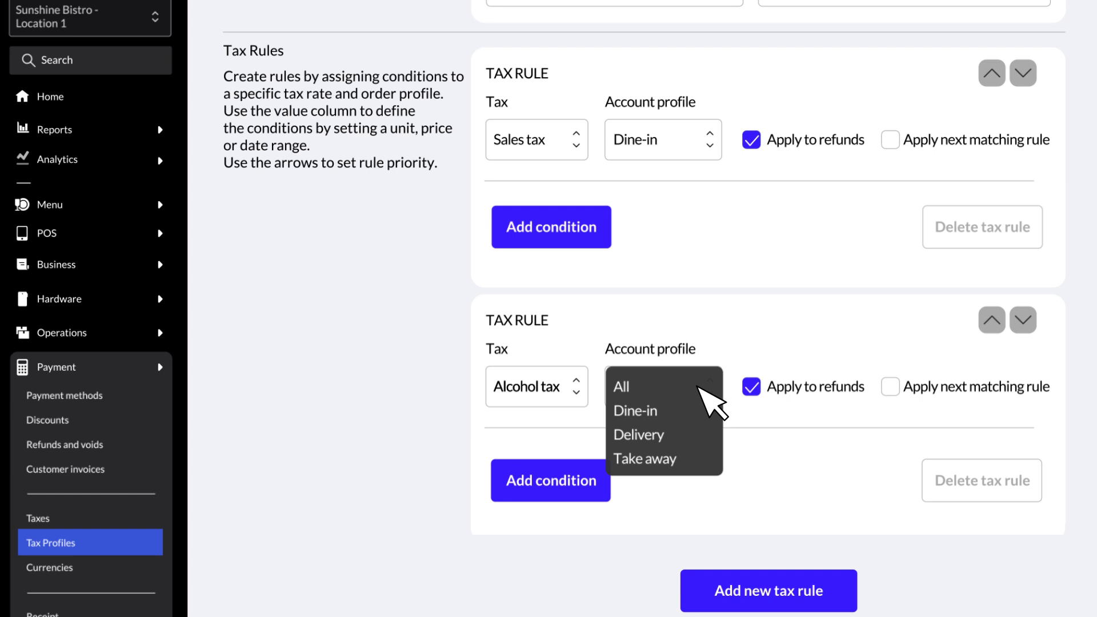
click(667, 411)
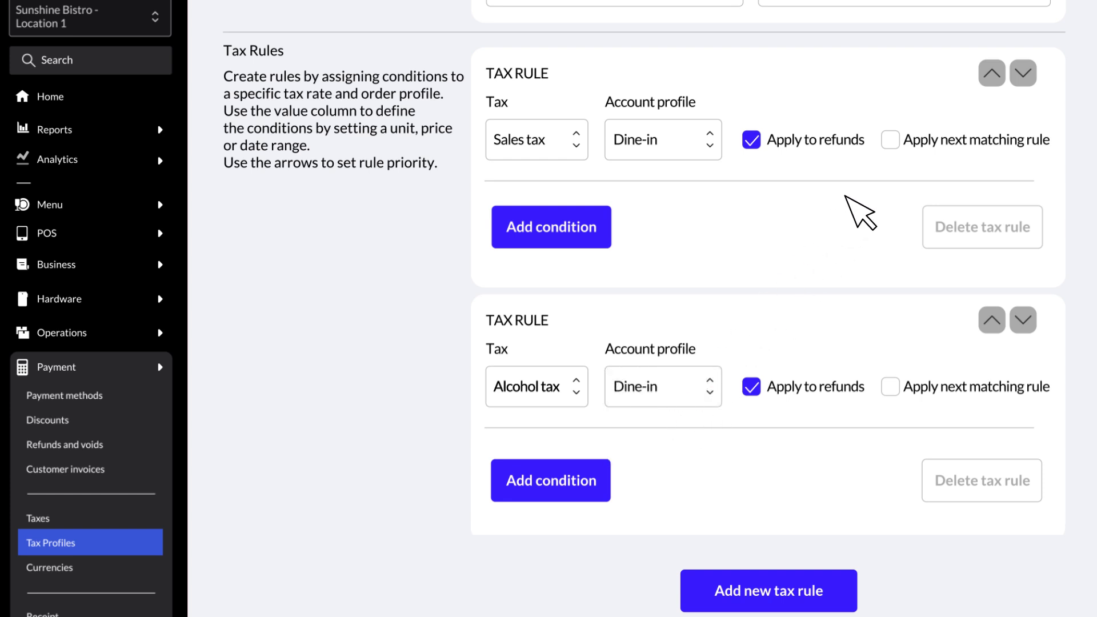
Enable applying the next matching rule on the Sales tax rule and save the tax profile.
click(891, 141)
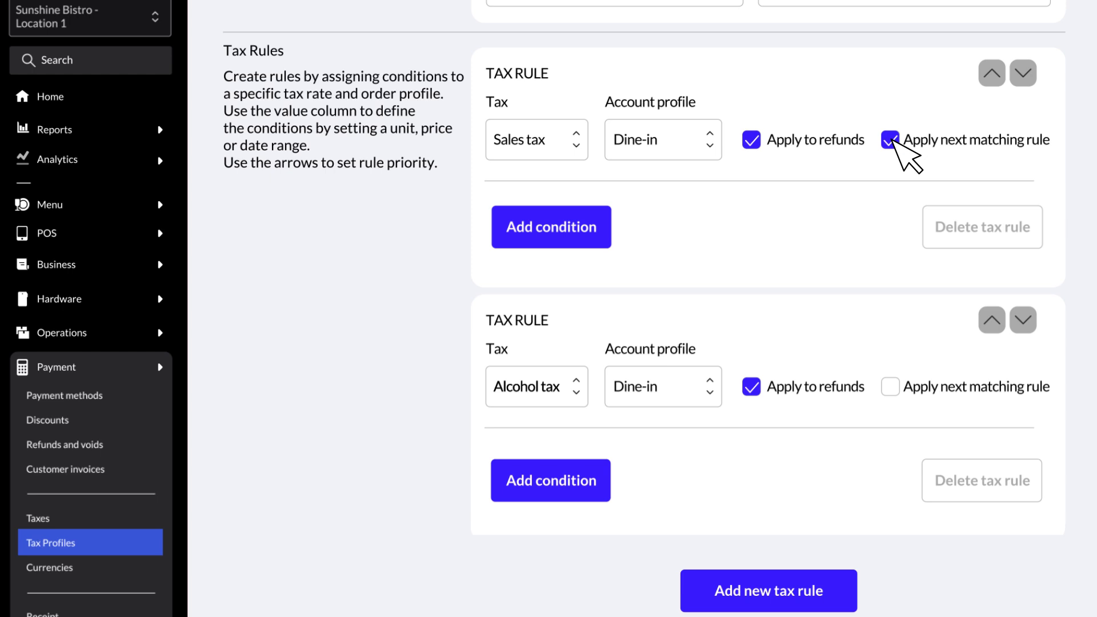
scroll(976, 160, up, 5)
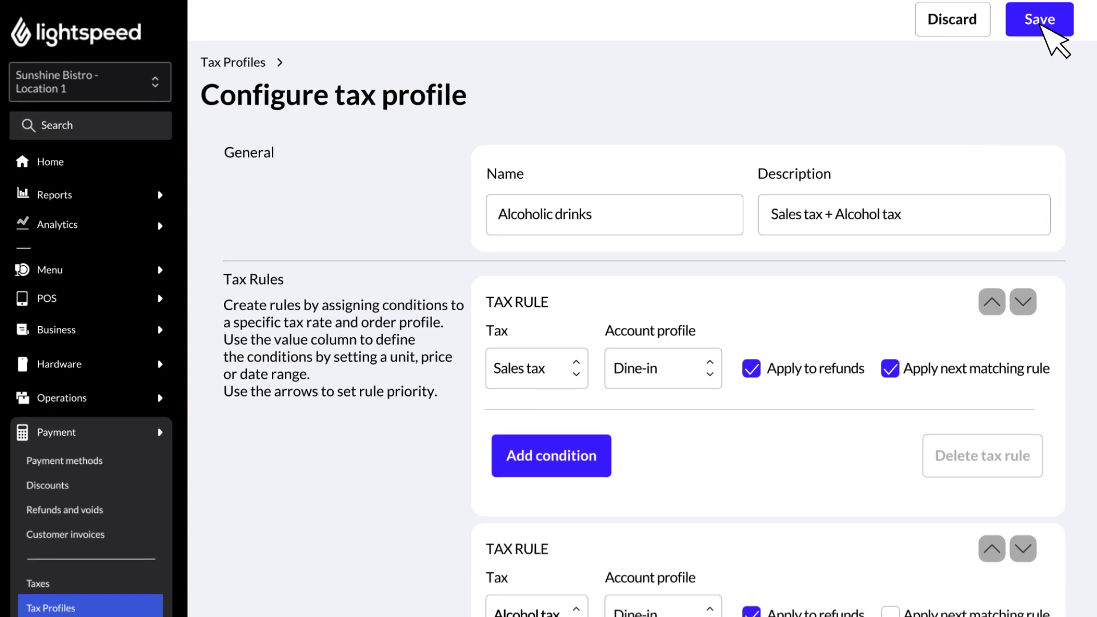
click(1038, 21)
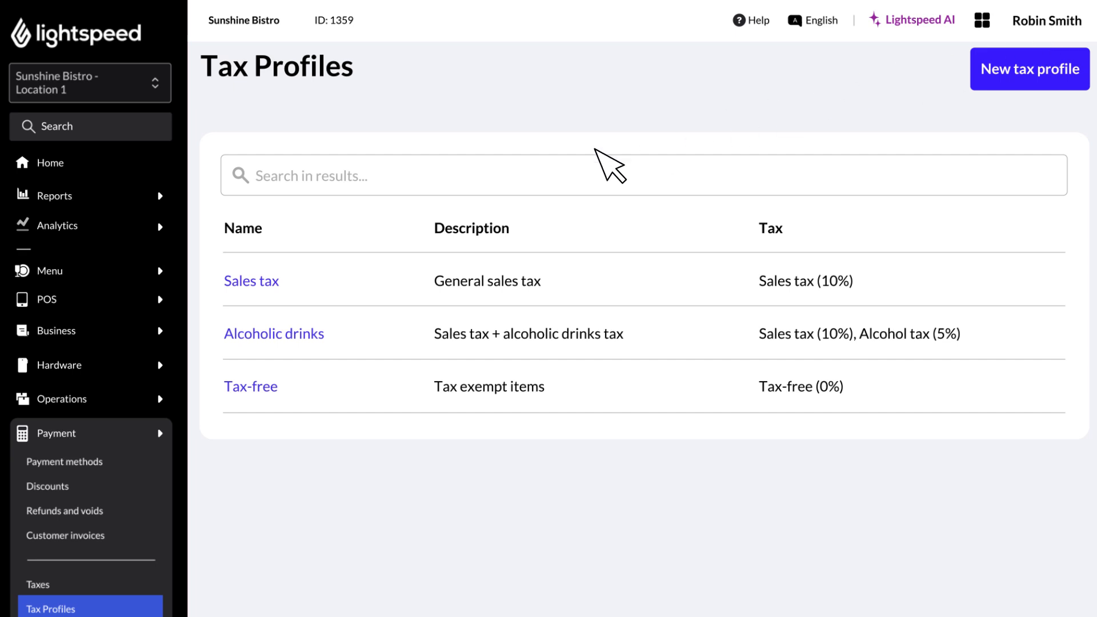
Assign the Alcoholic drinks tax profile to the Bar accounting group and save the group.
click(162, 274)
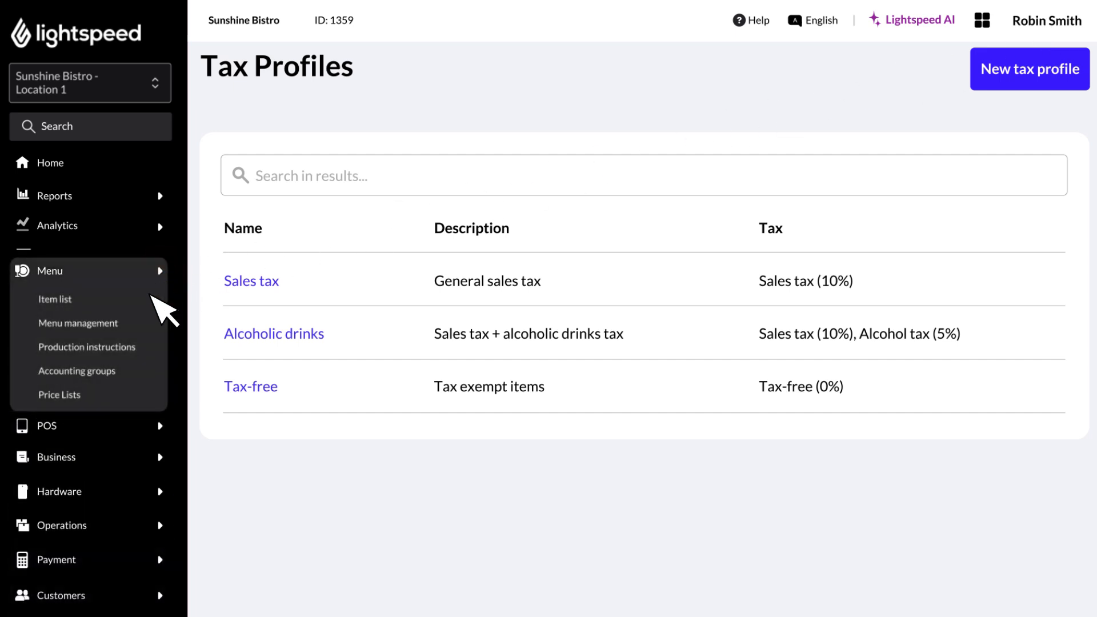
click(107, 372)
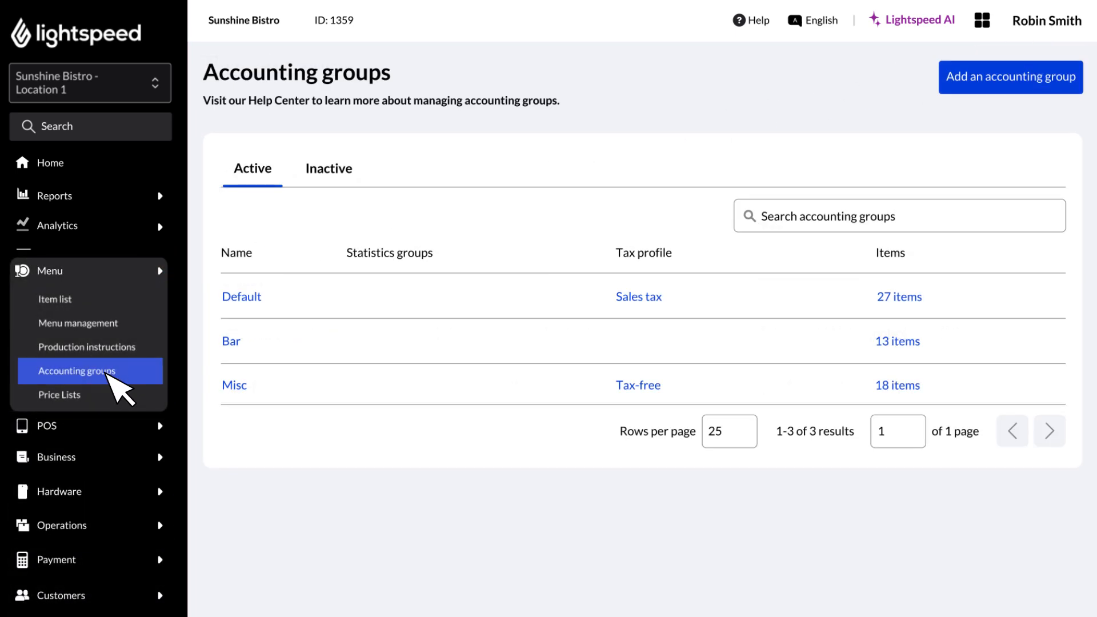
click(897, 343)
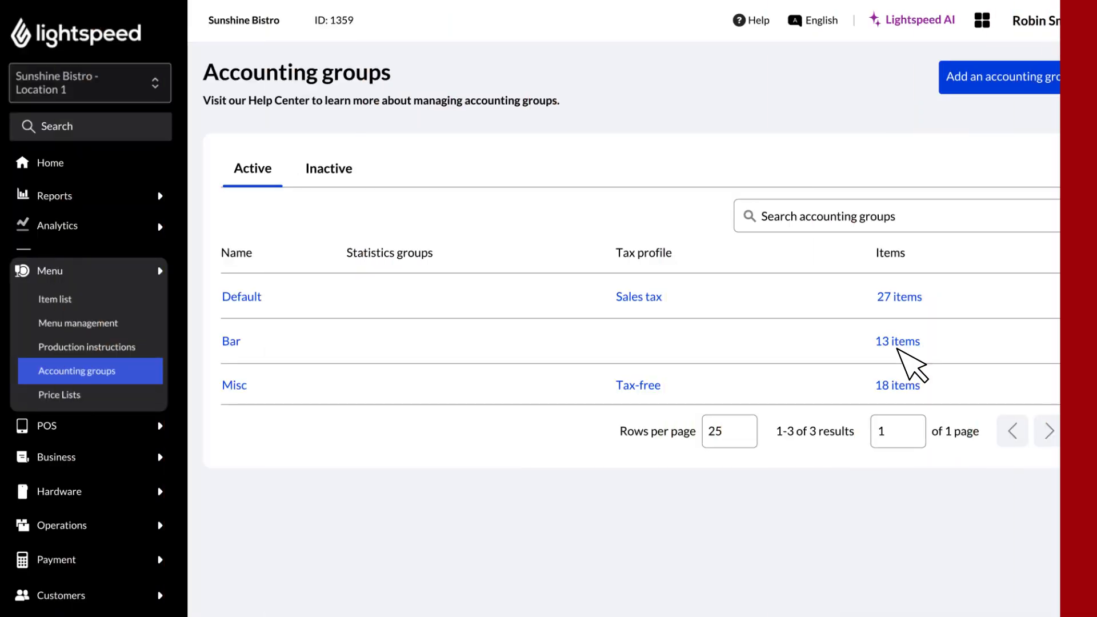
click(231, 342)
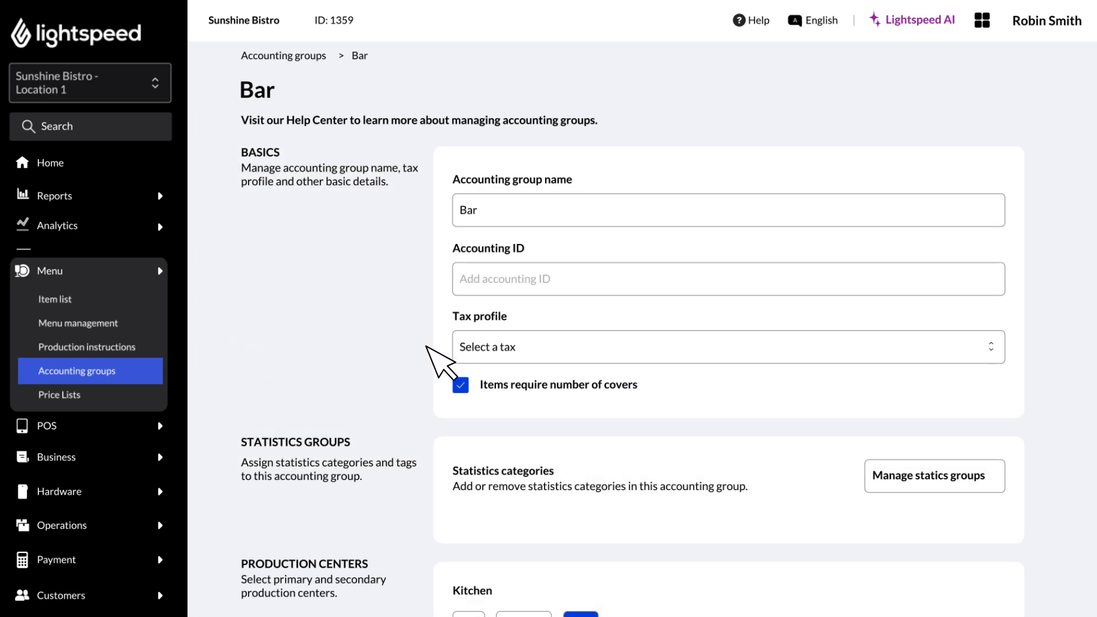
click(502, 347)
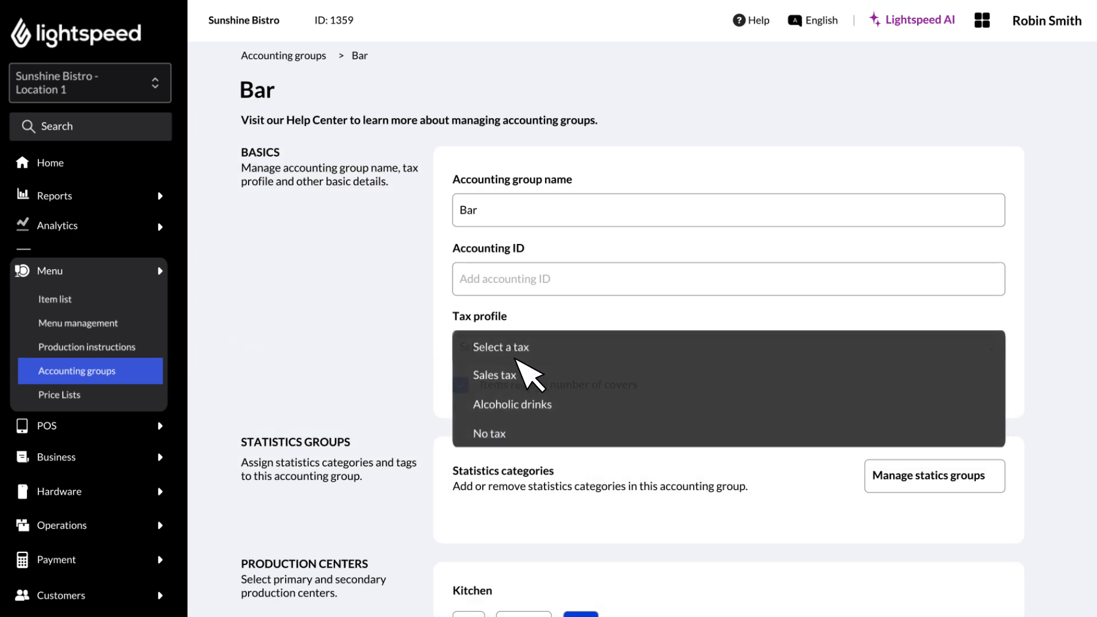
click(574, 405)
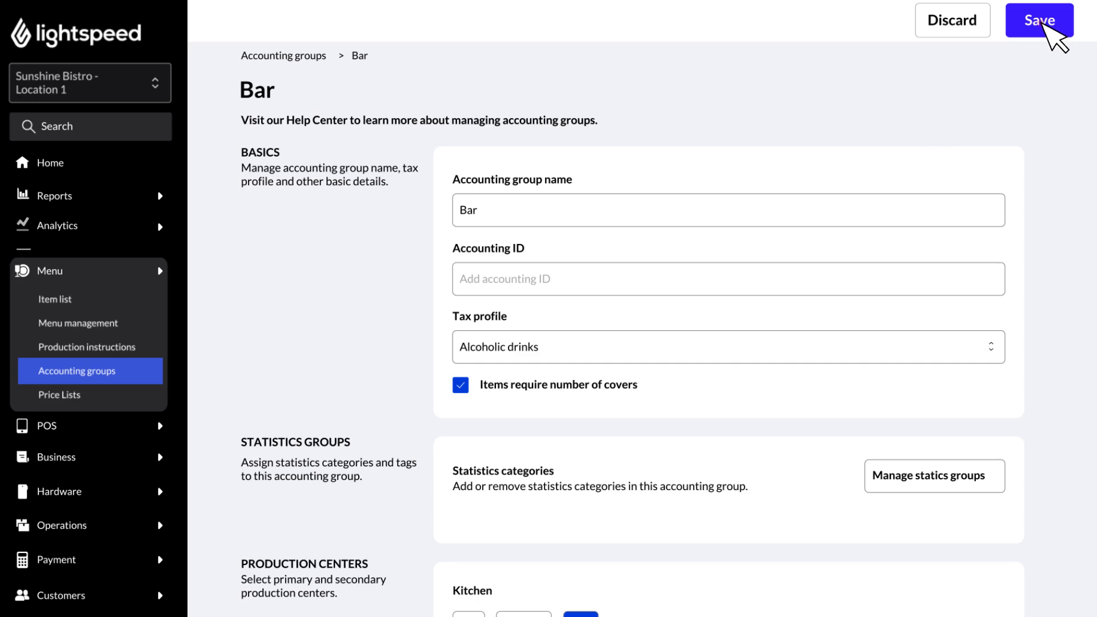
click(1039, 21)
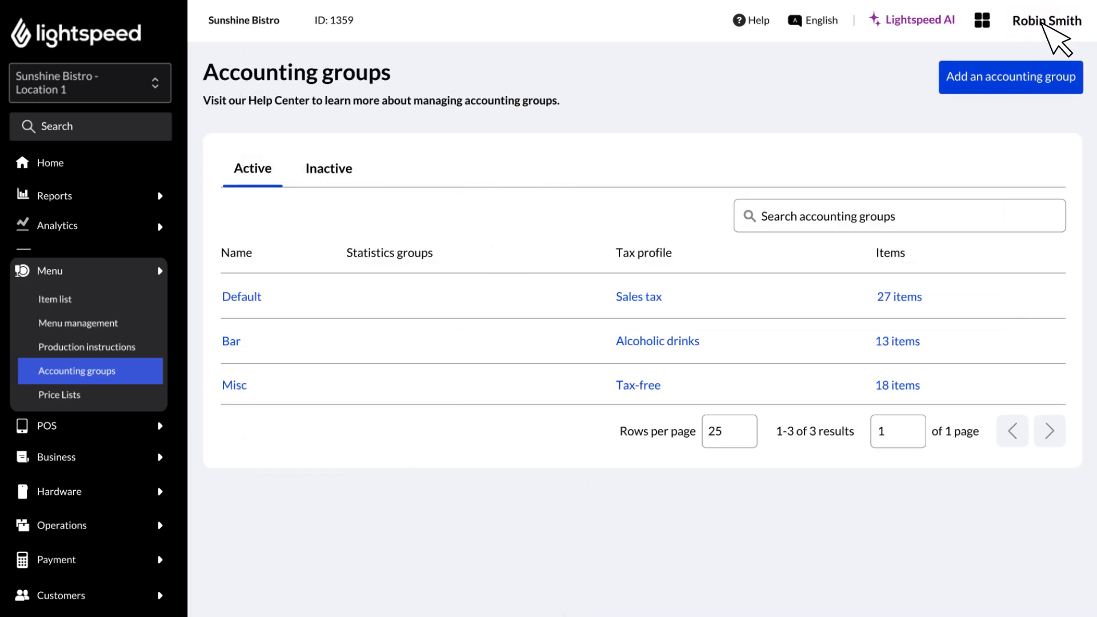